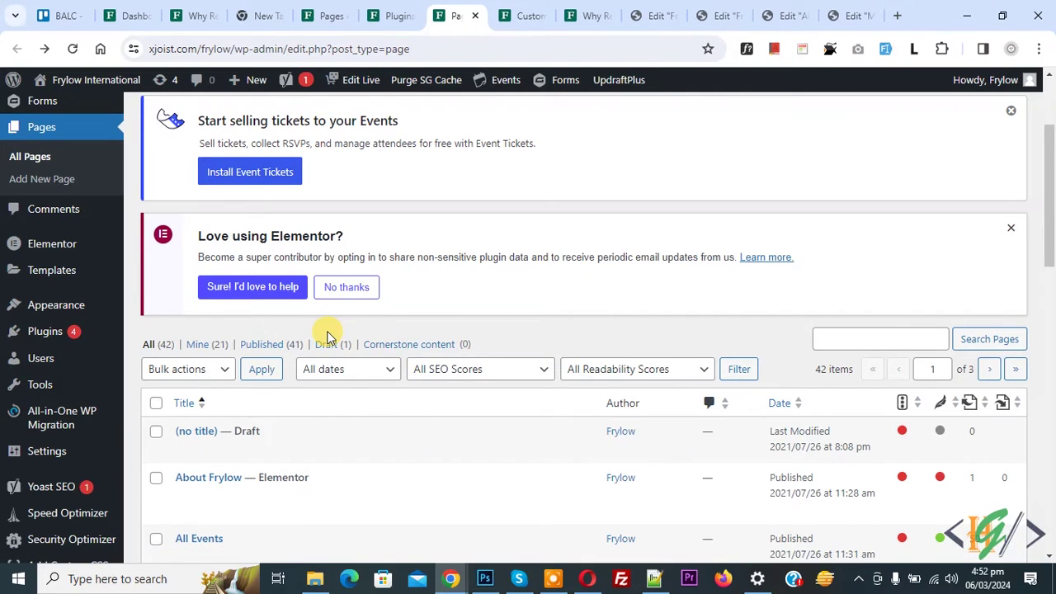
Try trashing the (no title) draft page, read the 'moving to Trash' error, and return to Pages
scroll(330, 336, "down", 1)
mouse_move(306, 363)
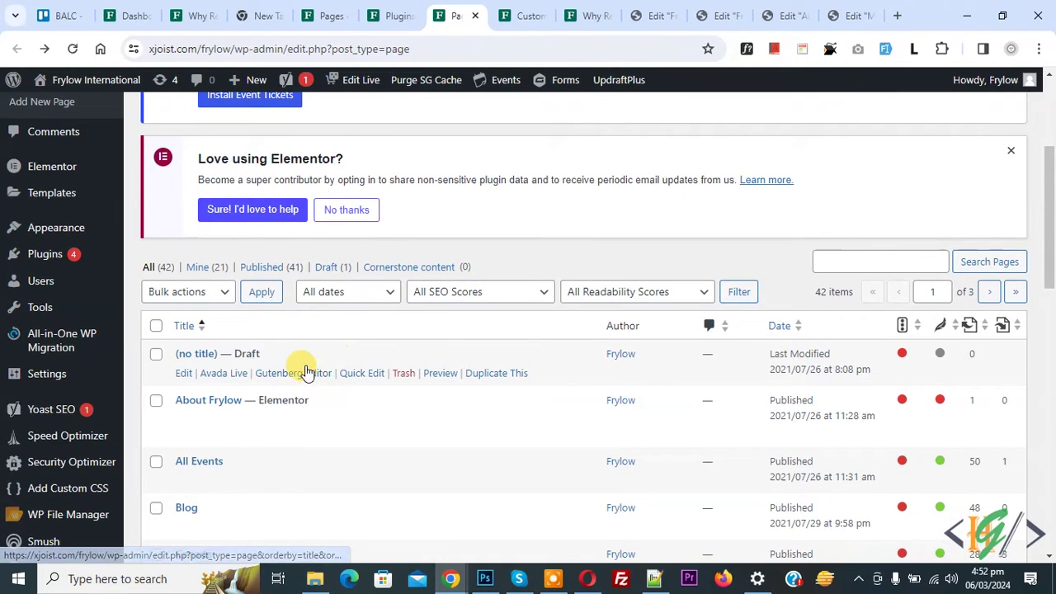
left_click(404, 375)
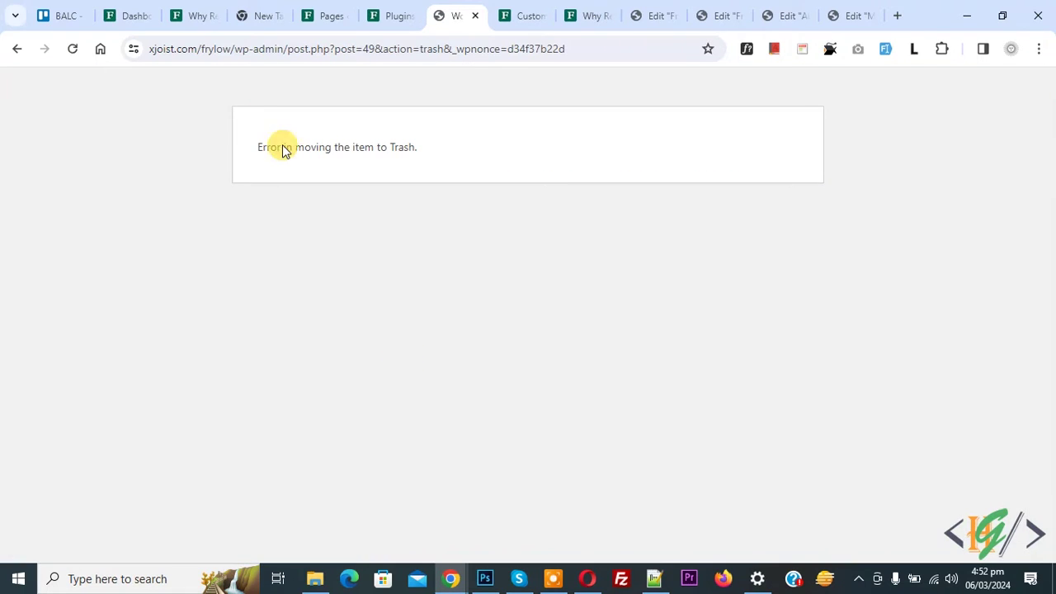
left_click_drag(292, 147, 419, 148)
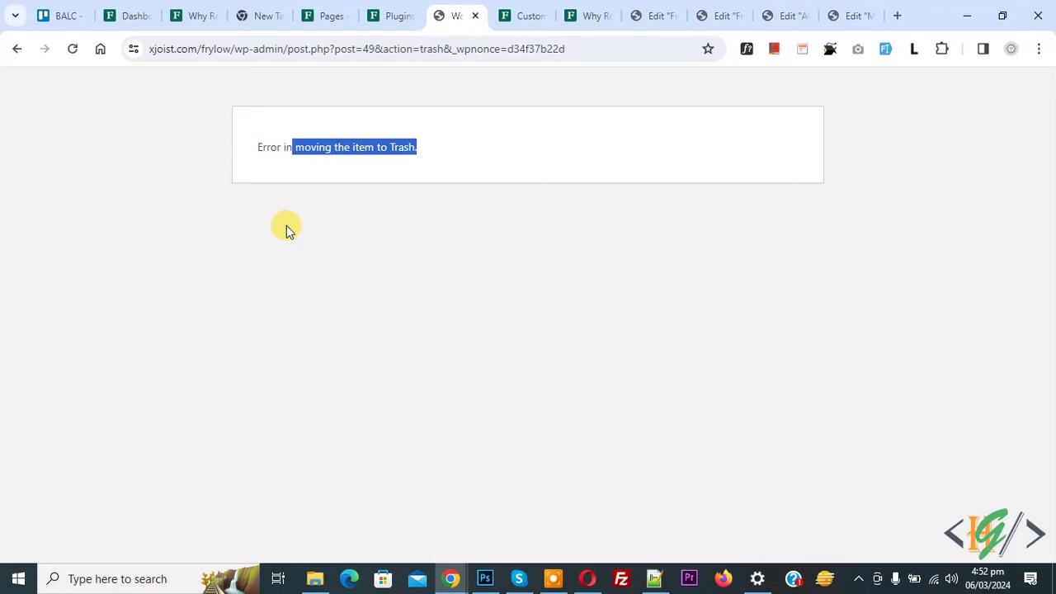
left_click(16, 49)
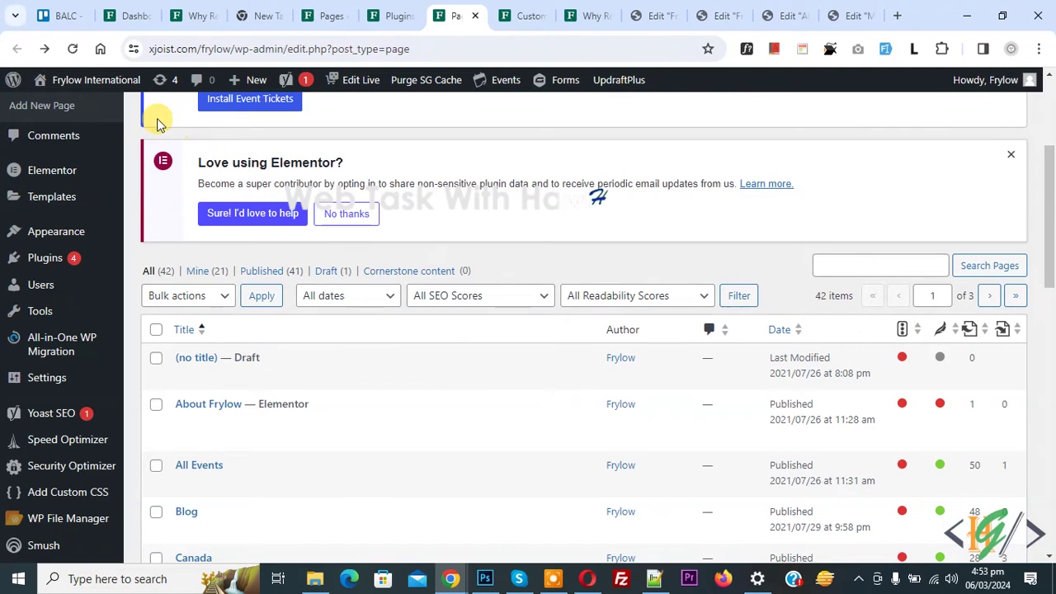
Reload Pages, purge the SG cache, and retry trashing the untitled draft, returning after the error
left_click(71, 50)
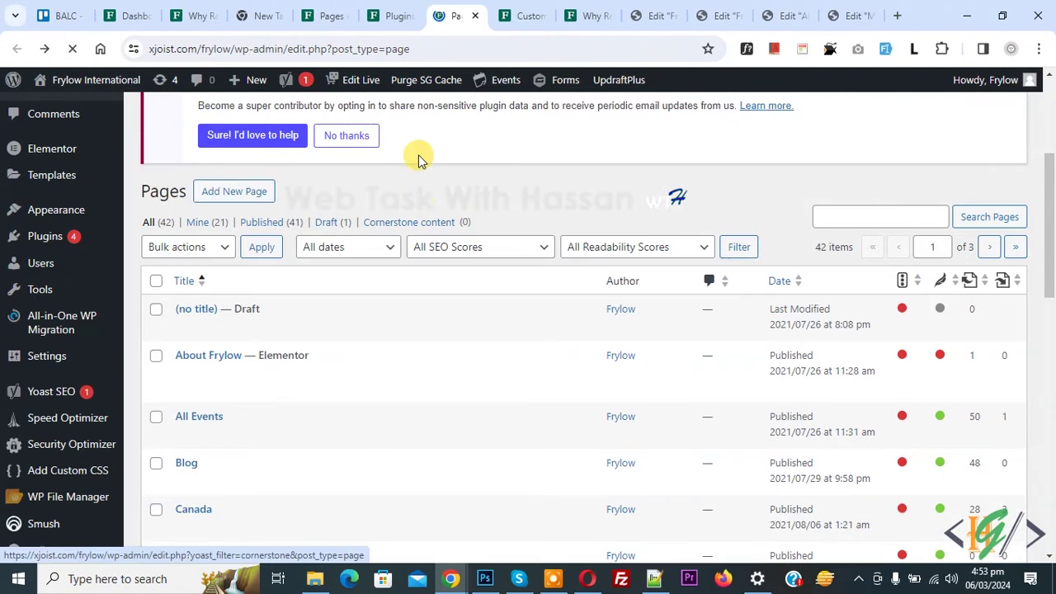
left_click(426, 89)
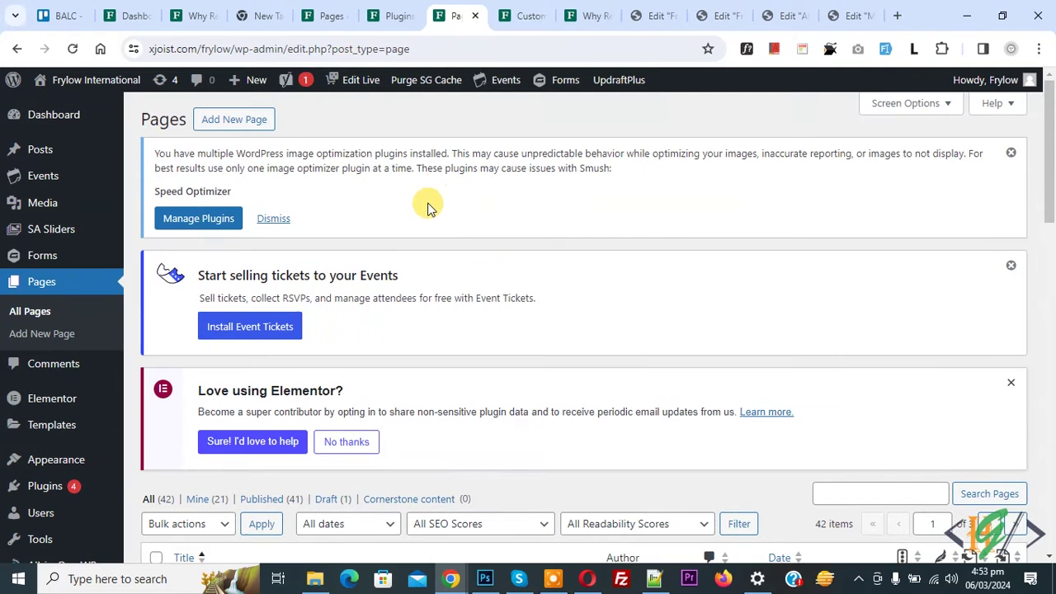
scroll(434, 228, "down", 3)
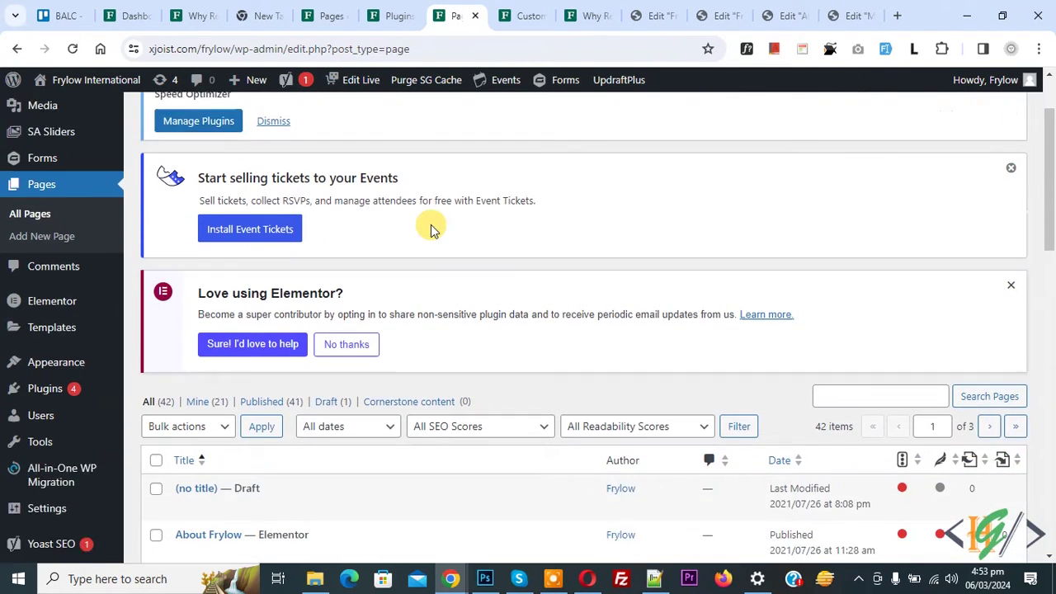
mouse_move(262, 351)
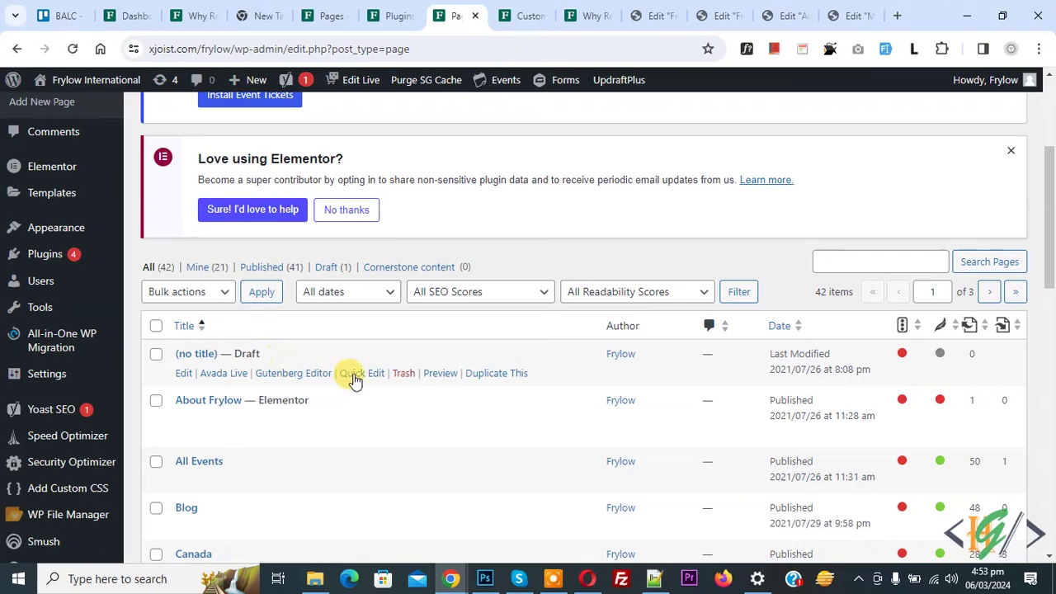
left_click(402, 376)
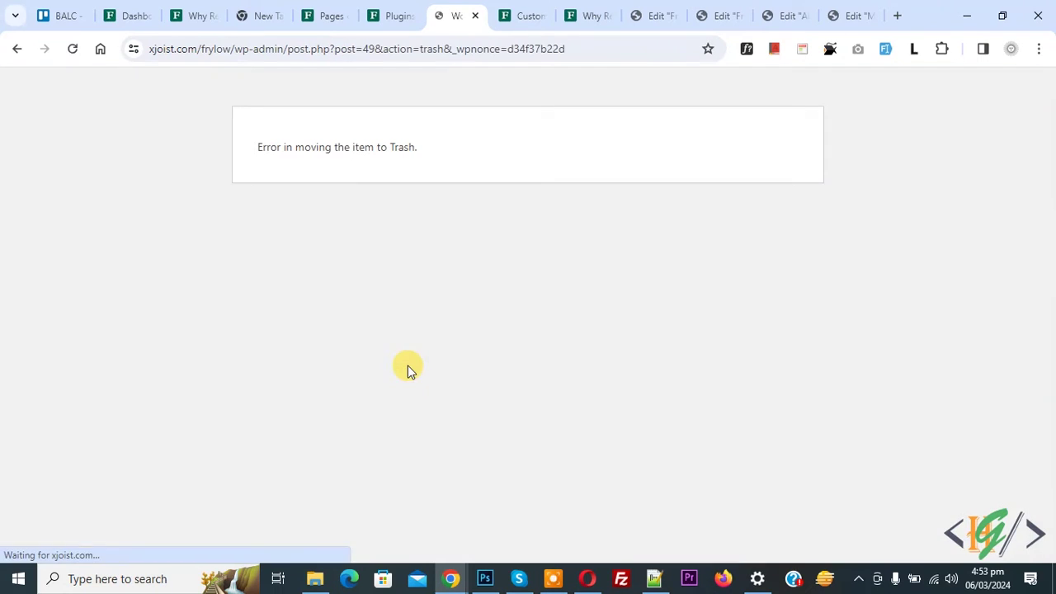
left_click(14, 50)
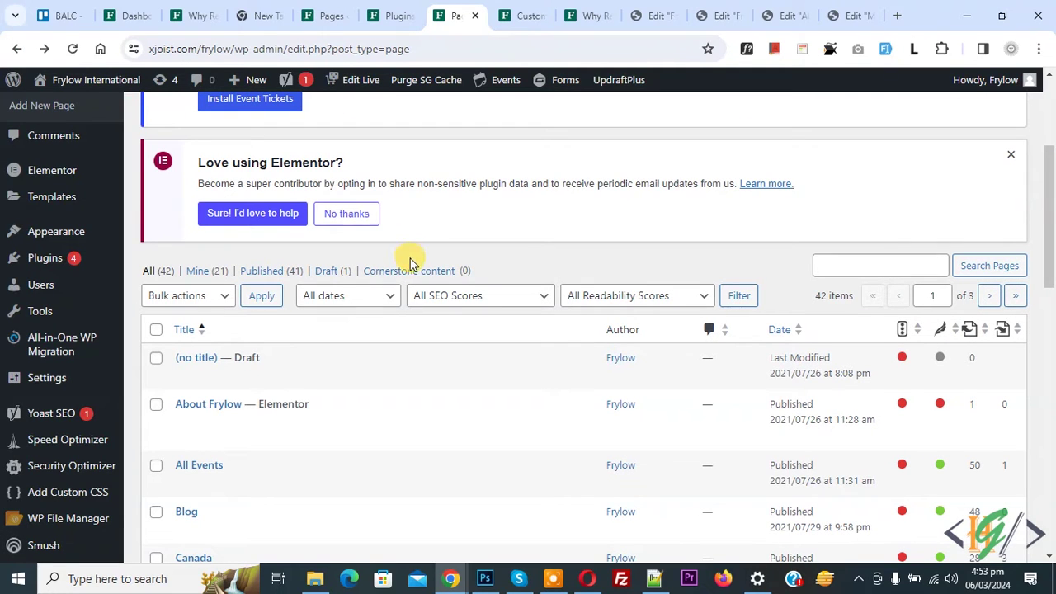
Re-save the unchanged Post name permalink structure, then go back to All Pages
mouse_move(89, 388)
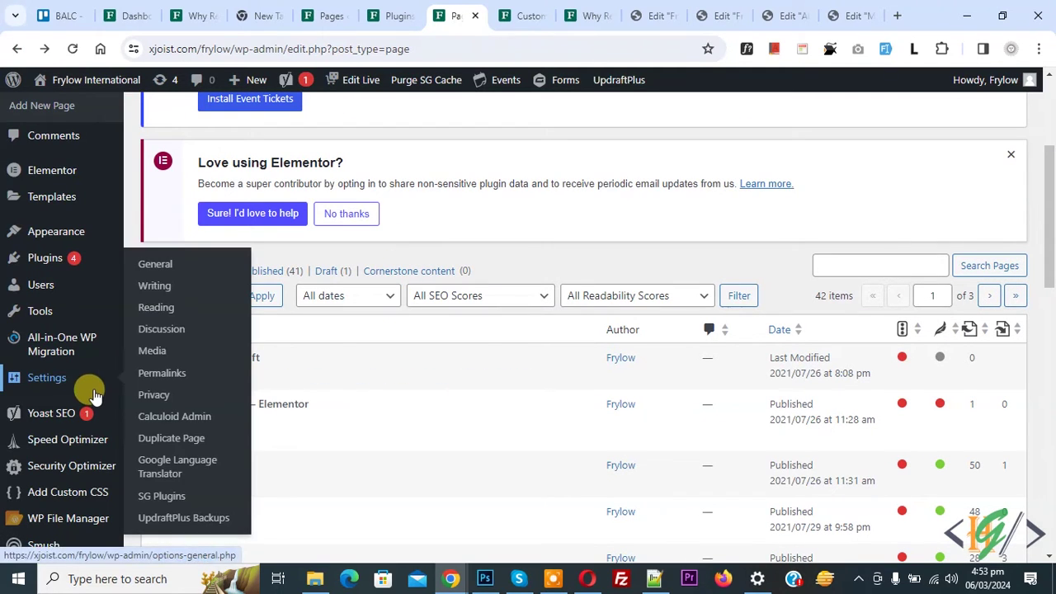
left_click(169, 374)
scroll(444, 255, "down", 10)
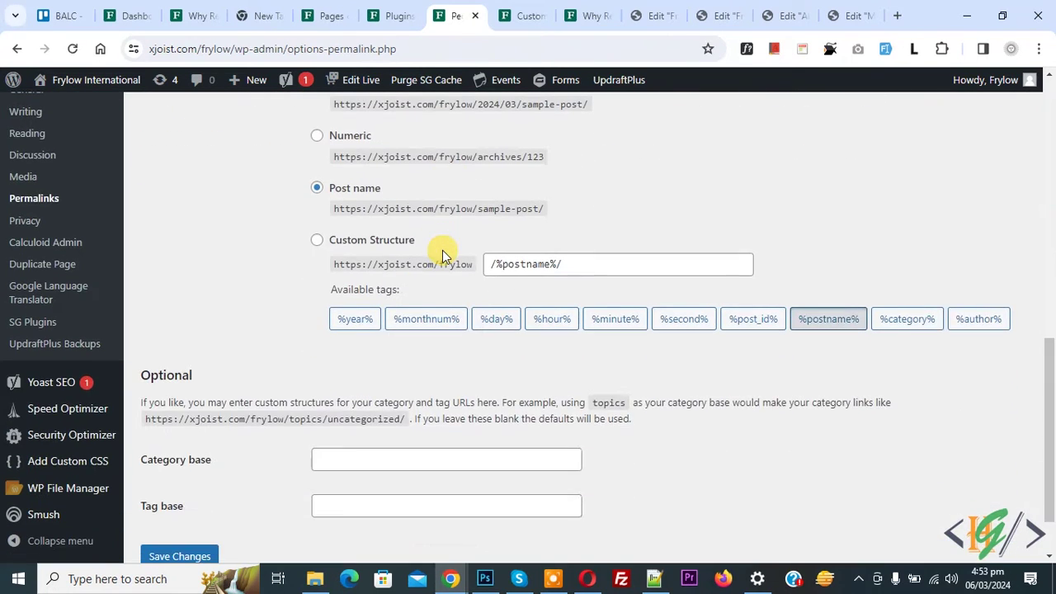
left_click(206, 479)
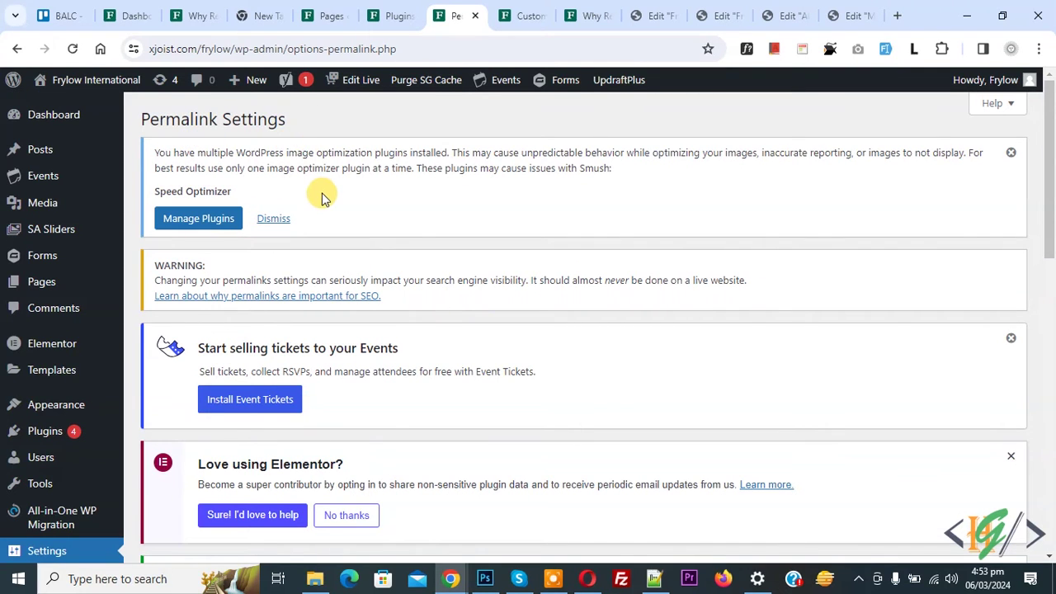
left_click(50, 281)
scroll(406, 211, "down", 3)
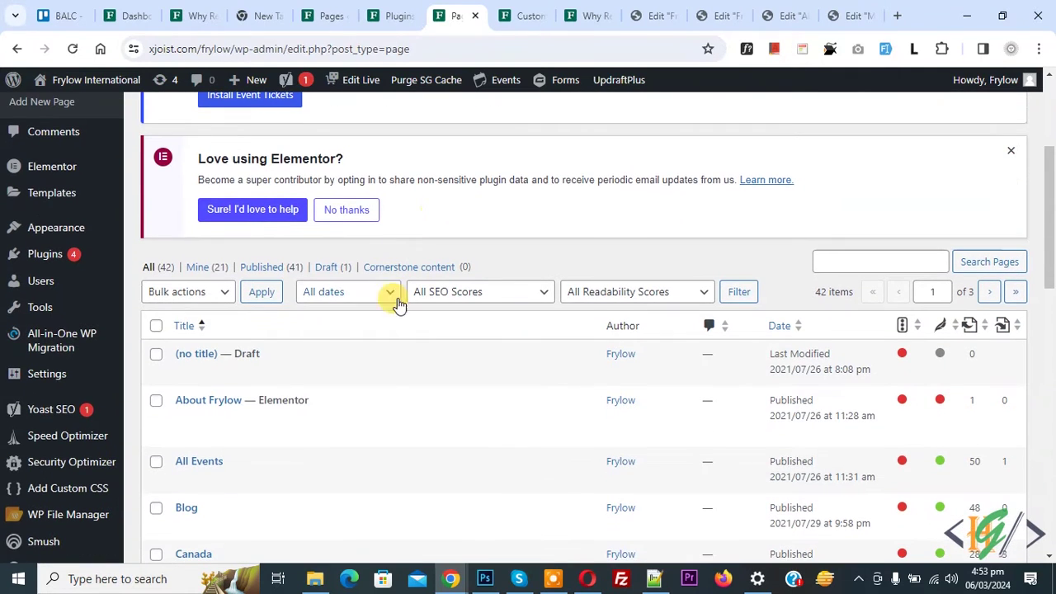
After another failed draft trash attempt, switch the active theme to Twenty Nineteen
left_click(403, 373)
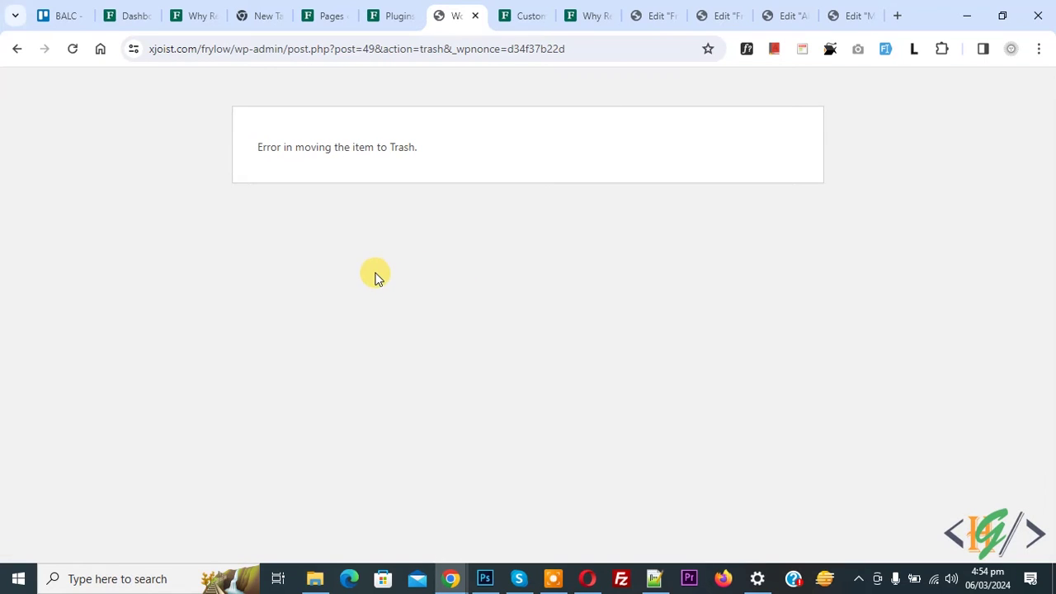
left_click(15, 50)
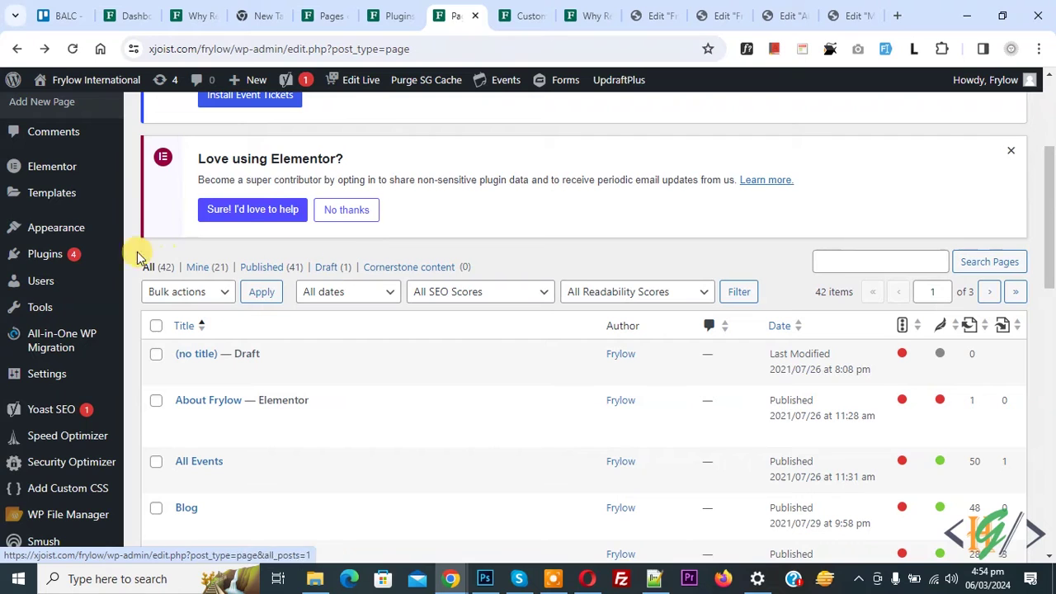
mouse_move(52, 224)
left_click(159, 233)
scroll(460, 231, "down", 2)
scroll(462, 237, "down", 3)
left_click(900, 281)
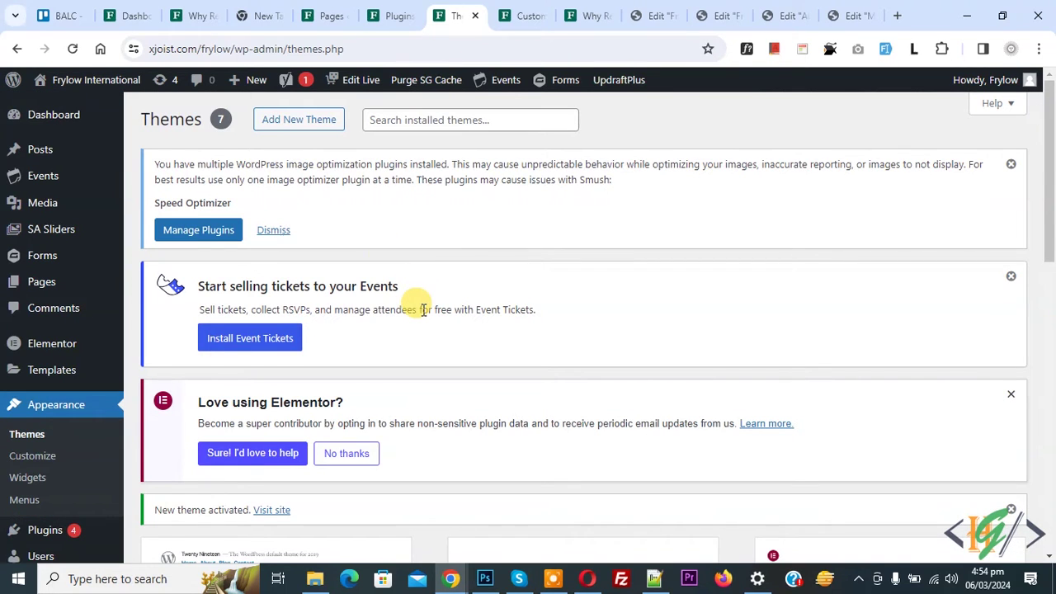
With Twenty Nineteen active, trash the untitled draft from All Pages, leaving 41 pages
mouse_move(50, 211)
left_click(41, 282)
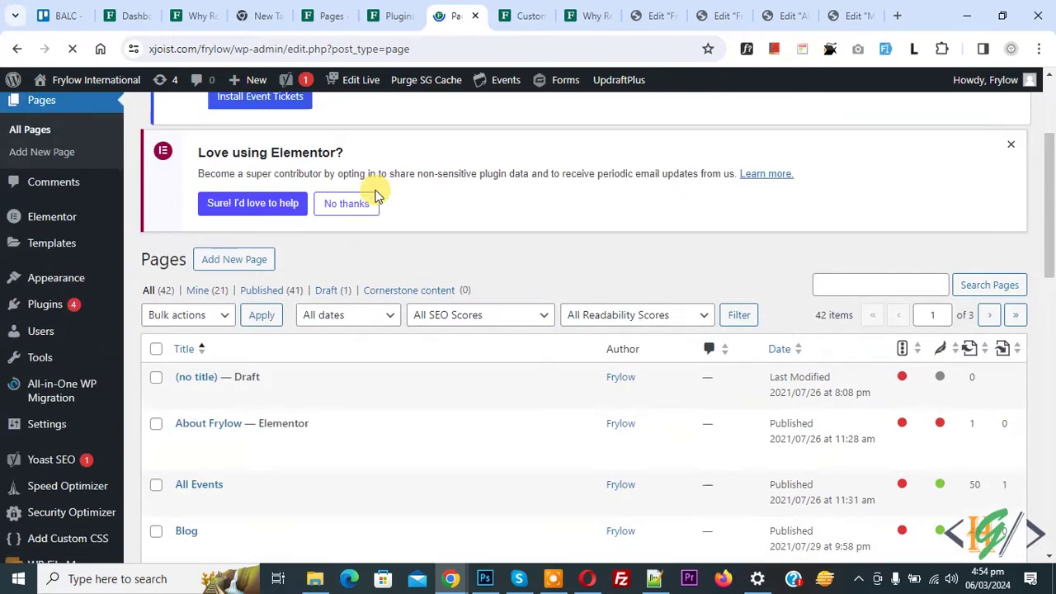
scroll(377, 276, "down", 2)
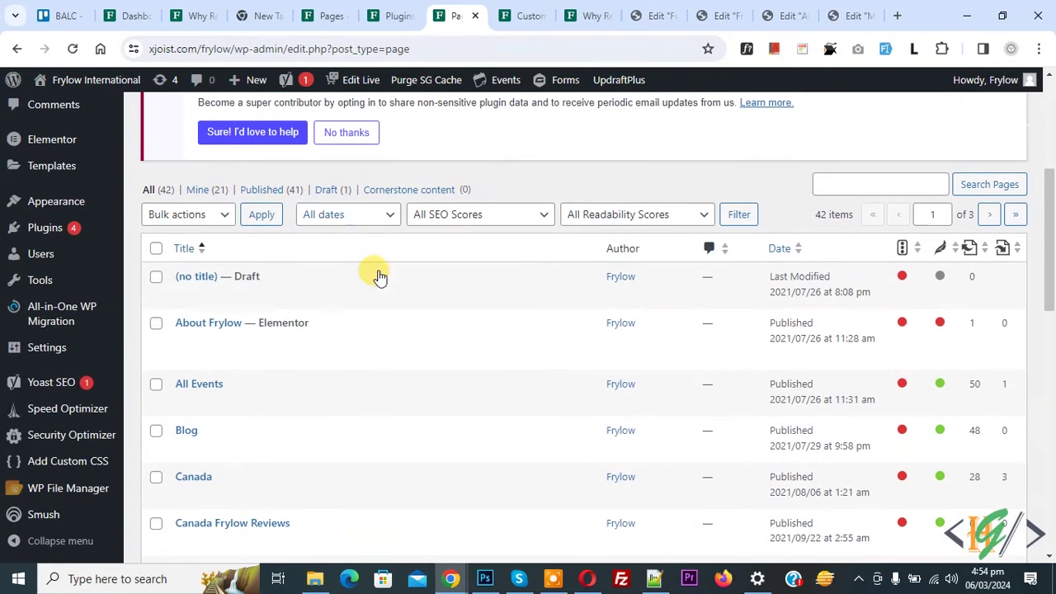
left_click(402, 296)
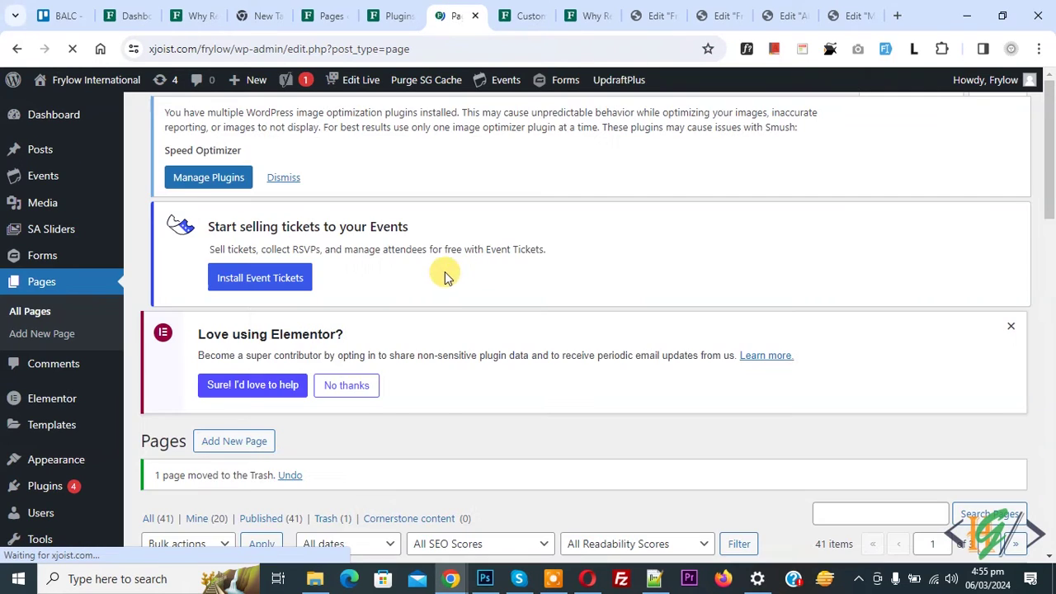
Check the 'moved to the Trash' notice, then restore the (no title) page from Trash (1)
scroll(373, 272, "down", 2)
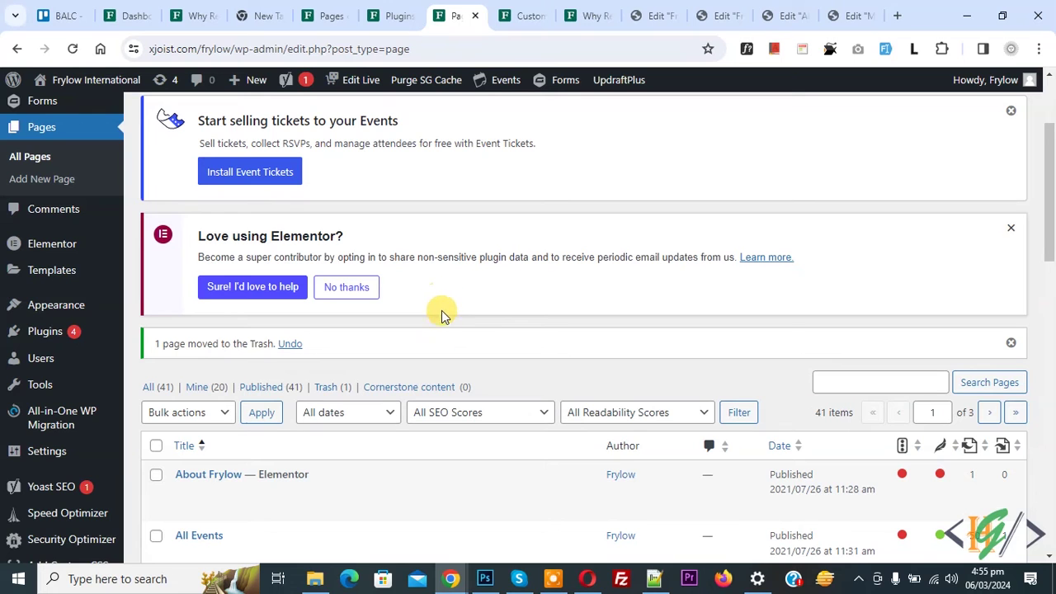
left_click(324, 387)
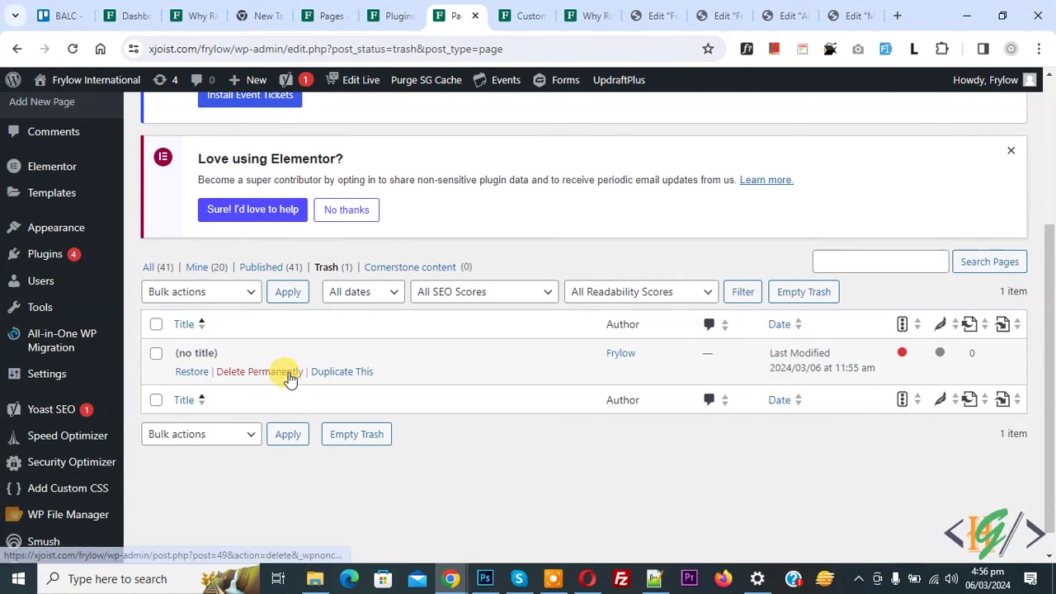
left_click(194, 373)
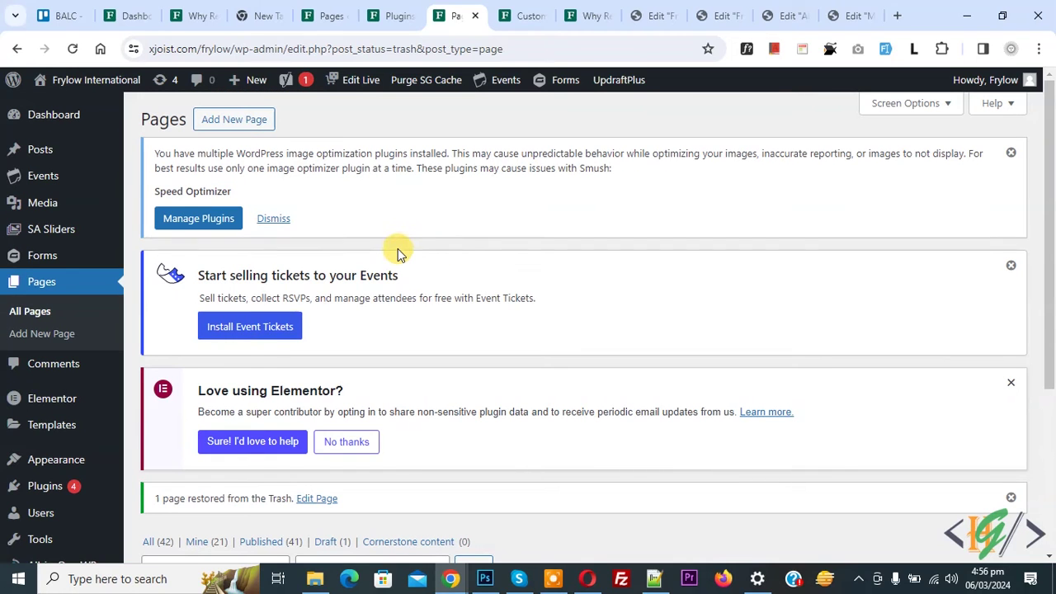
scroll(398, 253, "down", 1)
Activate the Hello Elementor theme in Appearance > Themes
mouse_move(85, 382)
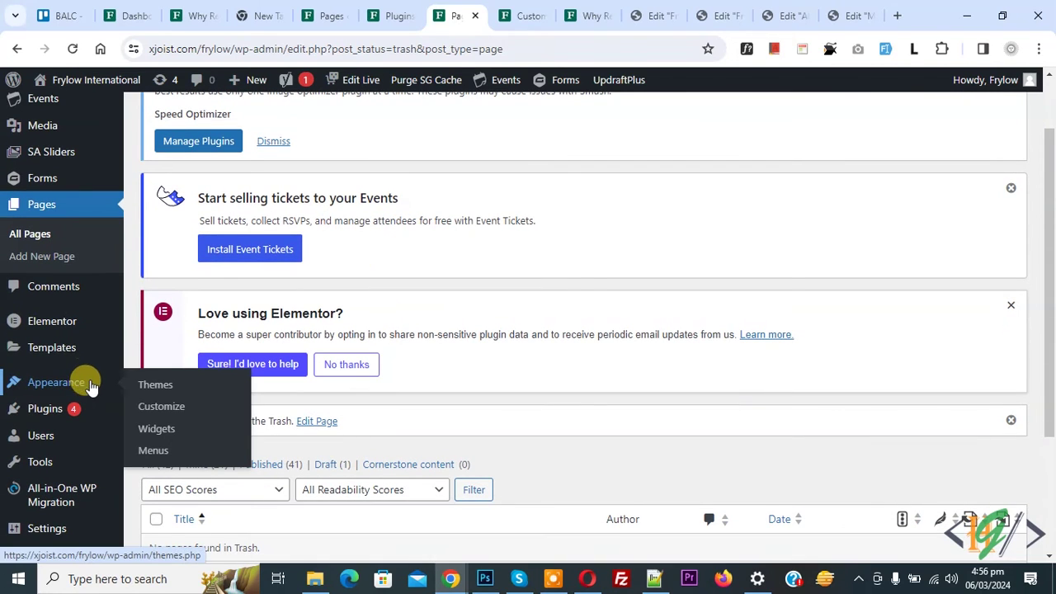
left_click(155, 387)
scroll(589, 276, "down", 2)
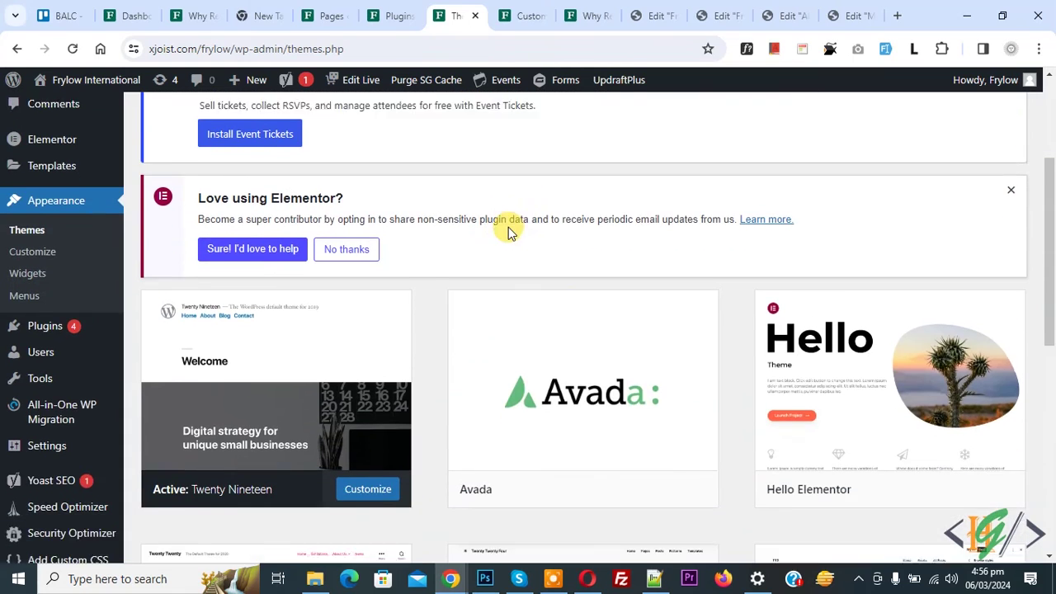
left_click(899, 461)
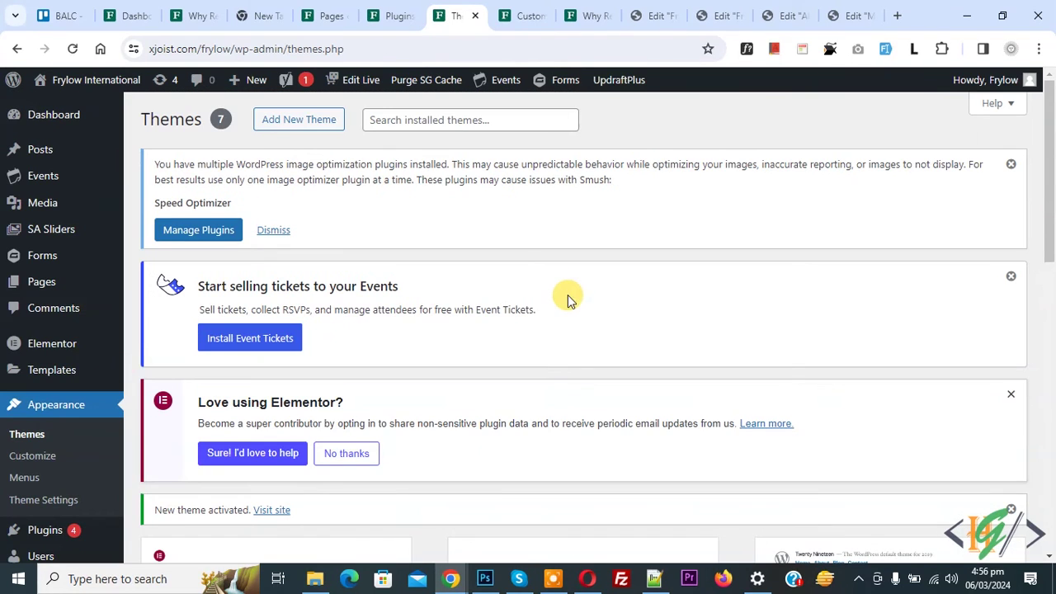
Retry trashing the untitled draft from All Pages, which errors again, and return to the list
left_click(42, 287)
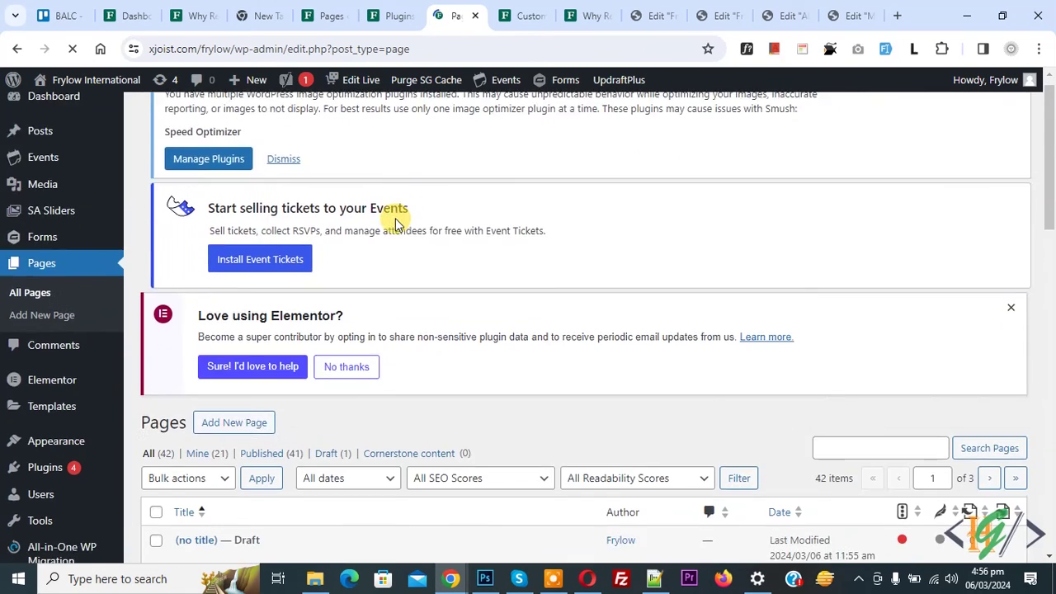
scroll(395, 224, "down", 2)
left_click(404, 373)
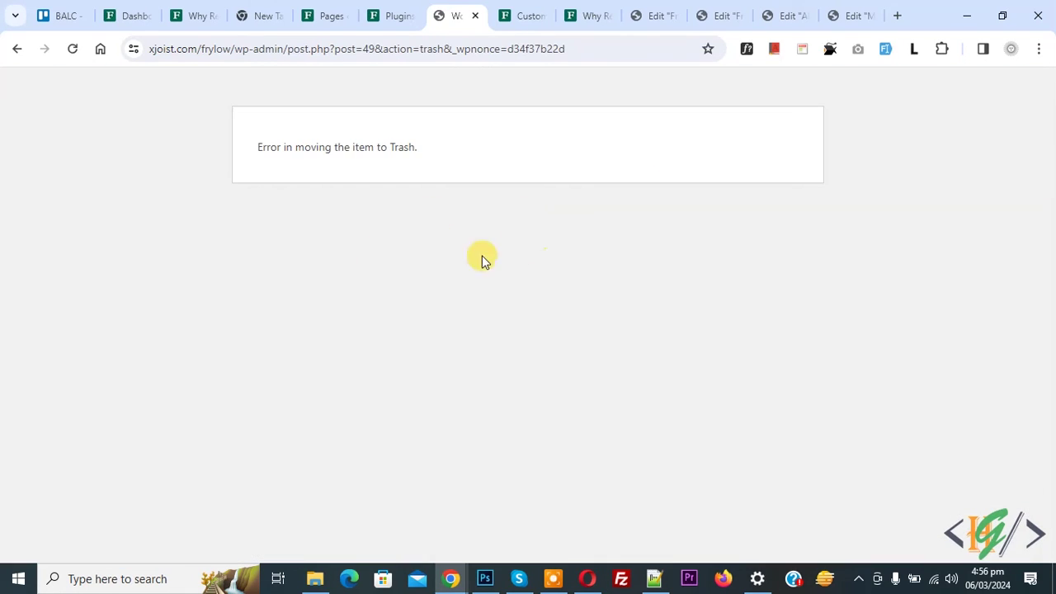
left_click(12, 52)
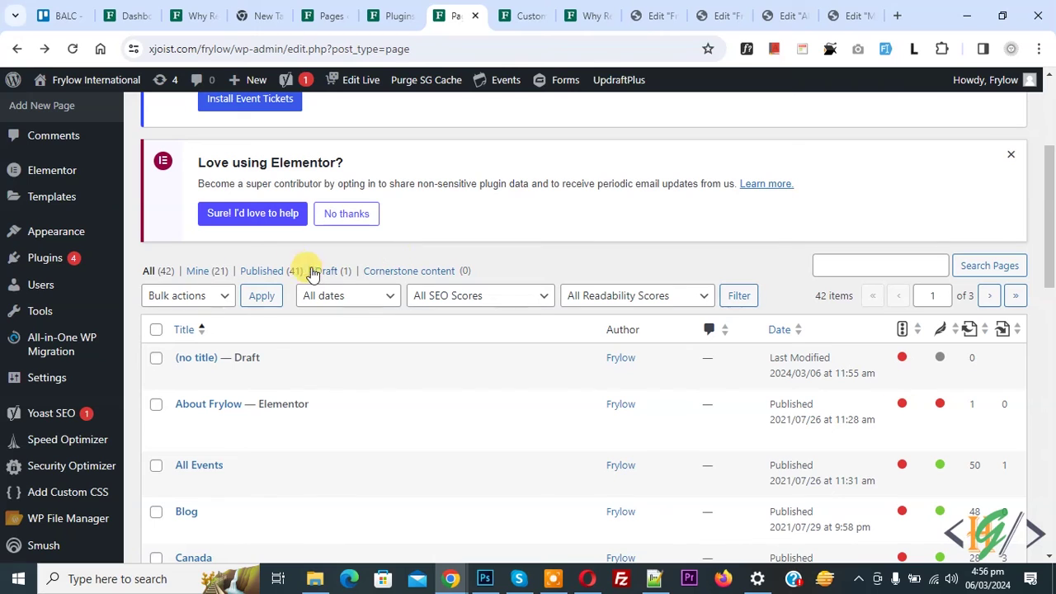
Filter Plugins to Active (21), select them all, and bulk-deactivate them
left_click(19, 260)
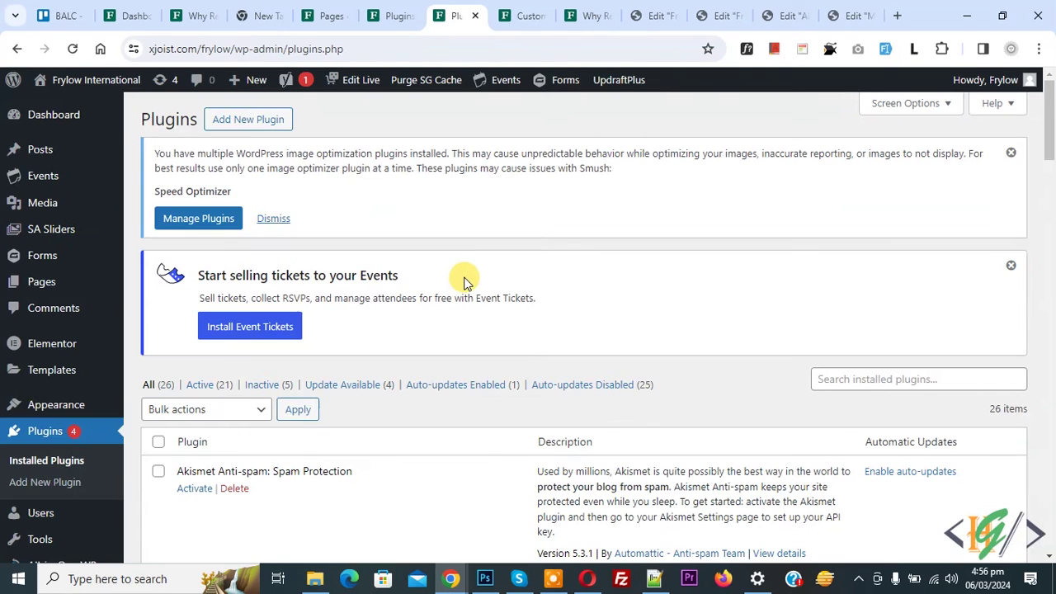
left_click(207, 386)
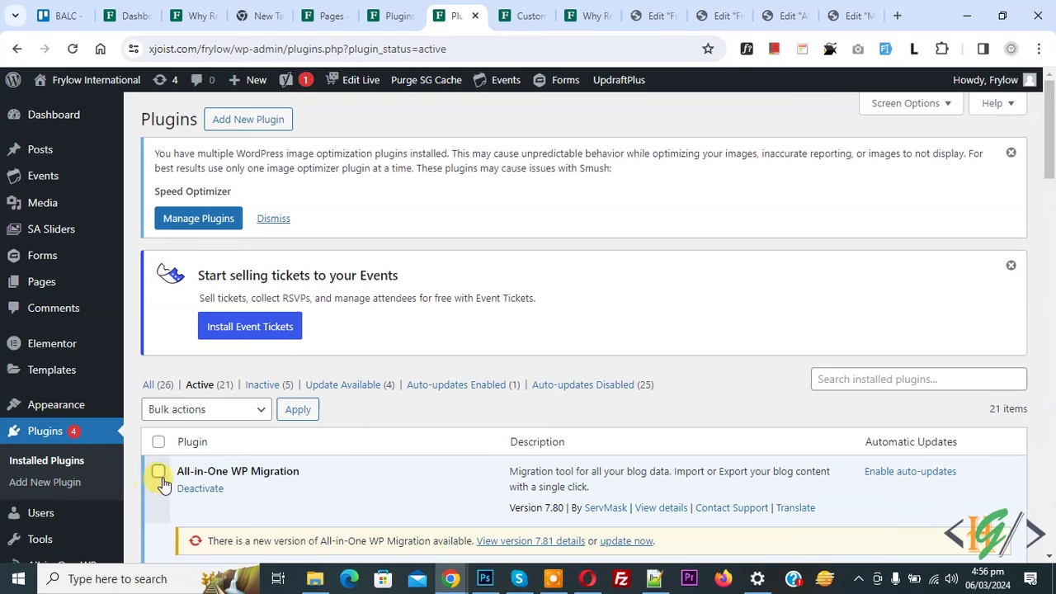
left_click(157, 472)
scroll(236, 365, "down", 1)
left_click(223, 332)
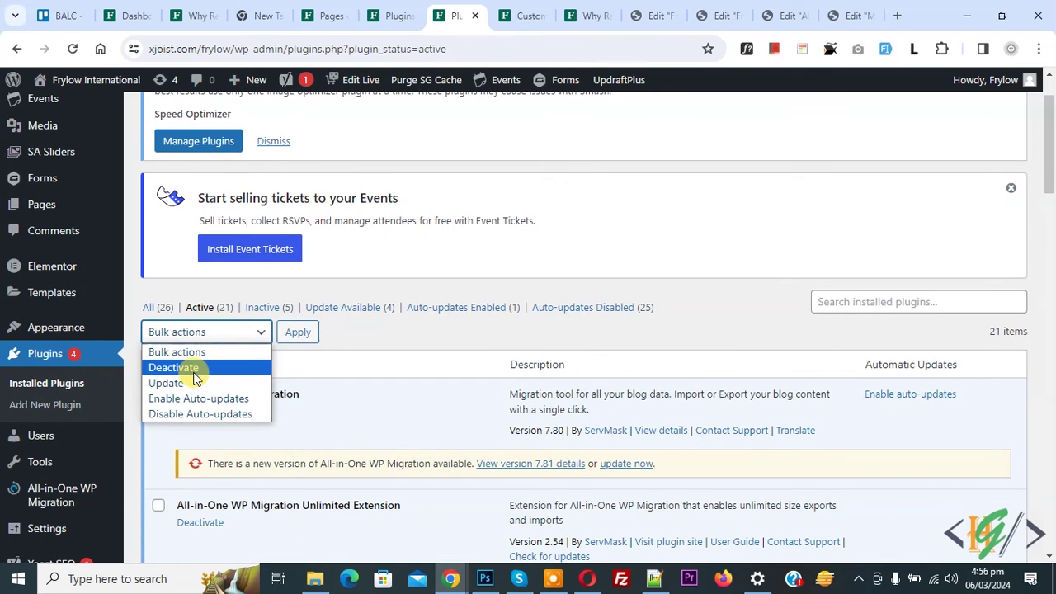
left_click(175, 368)
left_click(296, 333)
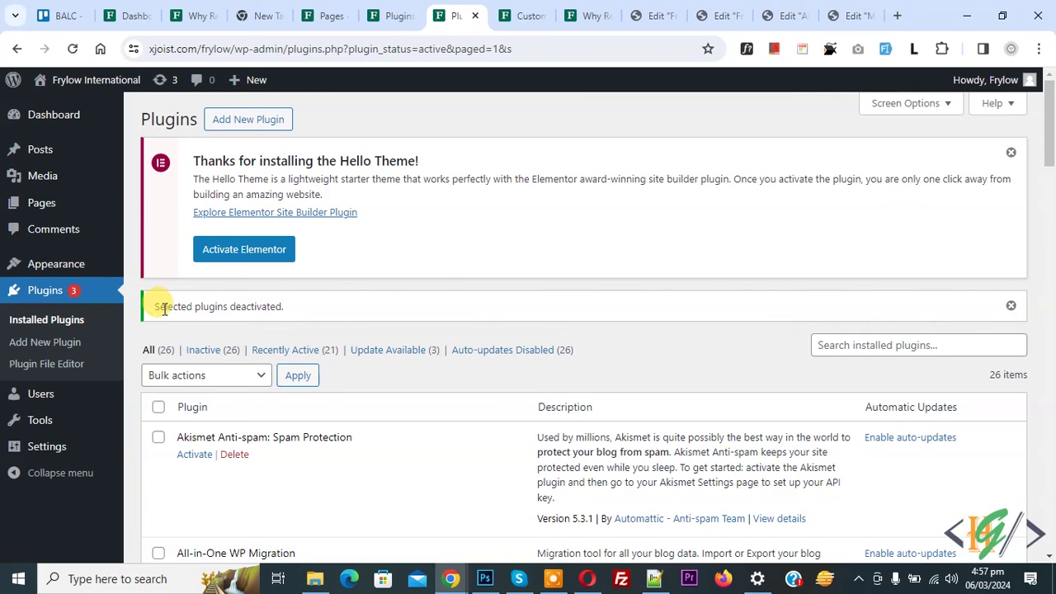
left_click_drag(157, 307, 296, 316)
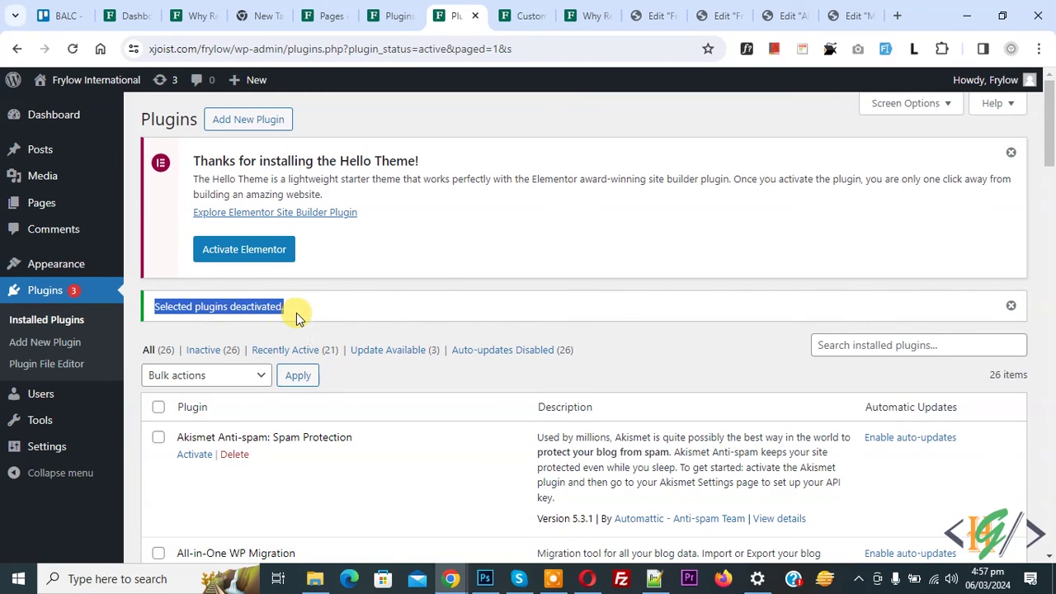